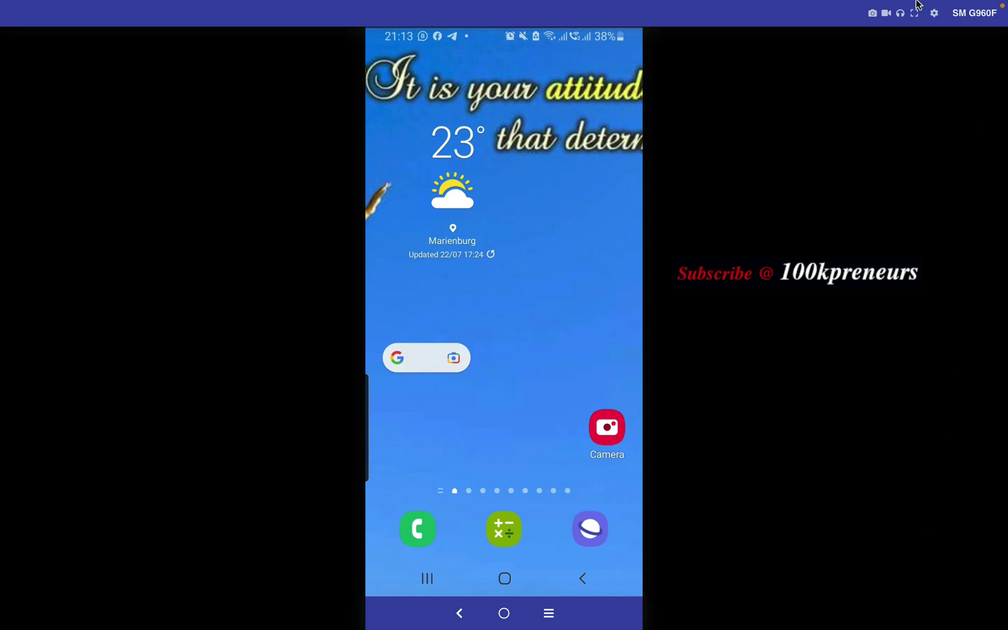
Swipe up to the app drawer and launch the Google Play Store.
left_click_drag(611, 478, 611, 323)
Search the Play Store for 'binance', then install and launch the Binance app.
left_click(607, 119)
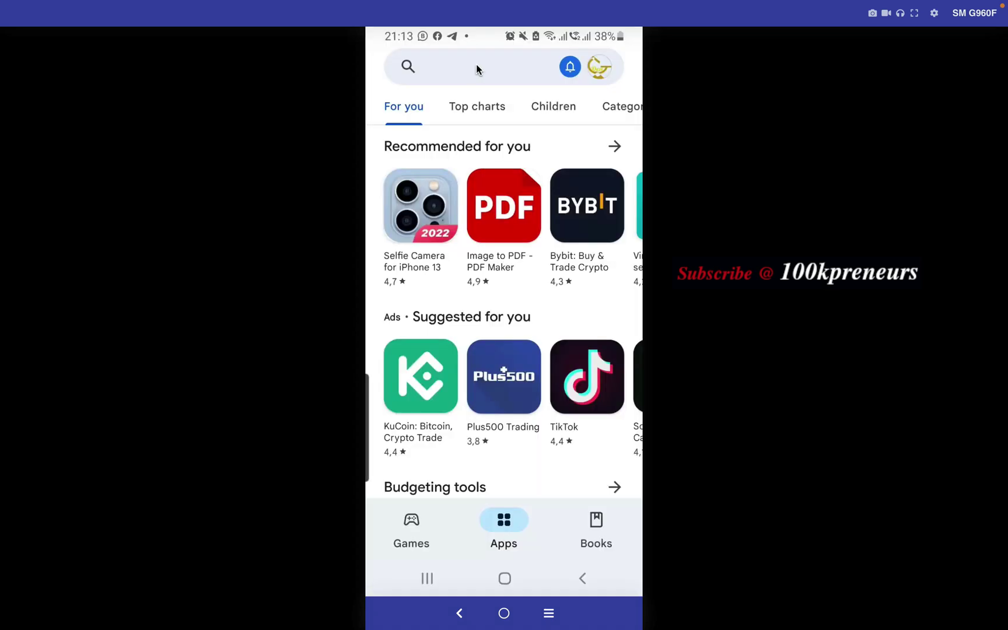
left_click(477, 68)
type("binance")
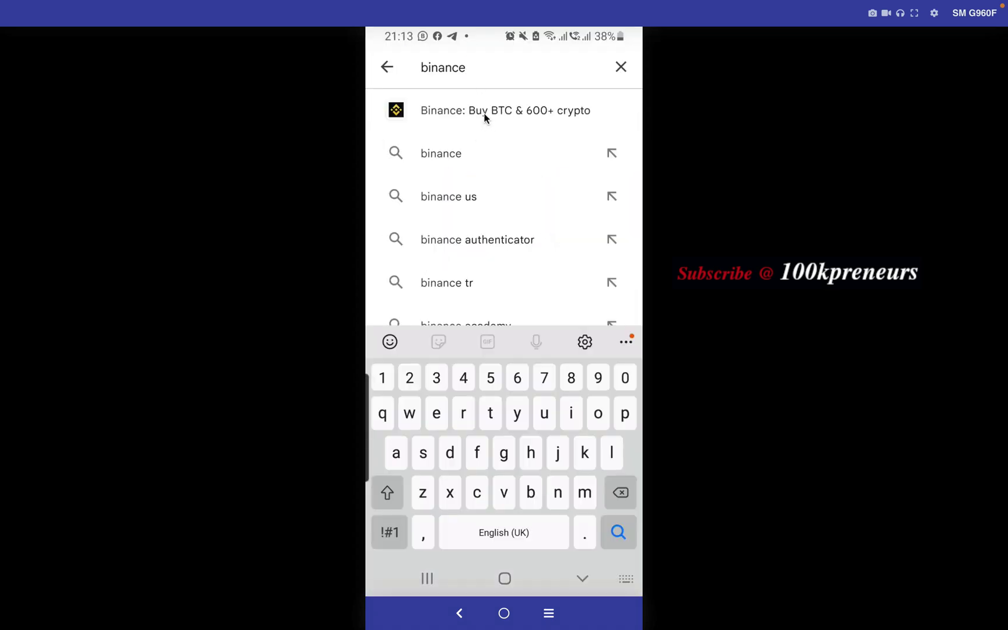
left_click(487, 116)
left_click(493, 273)
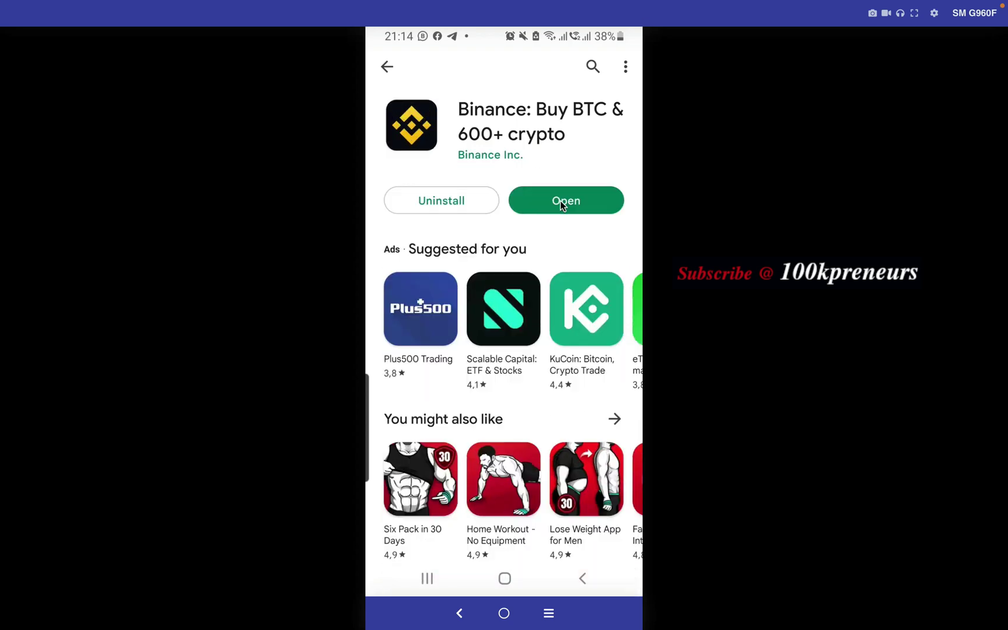
left_click(560, 201)
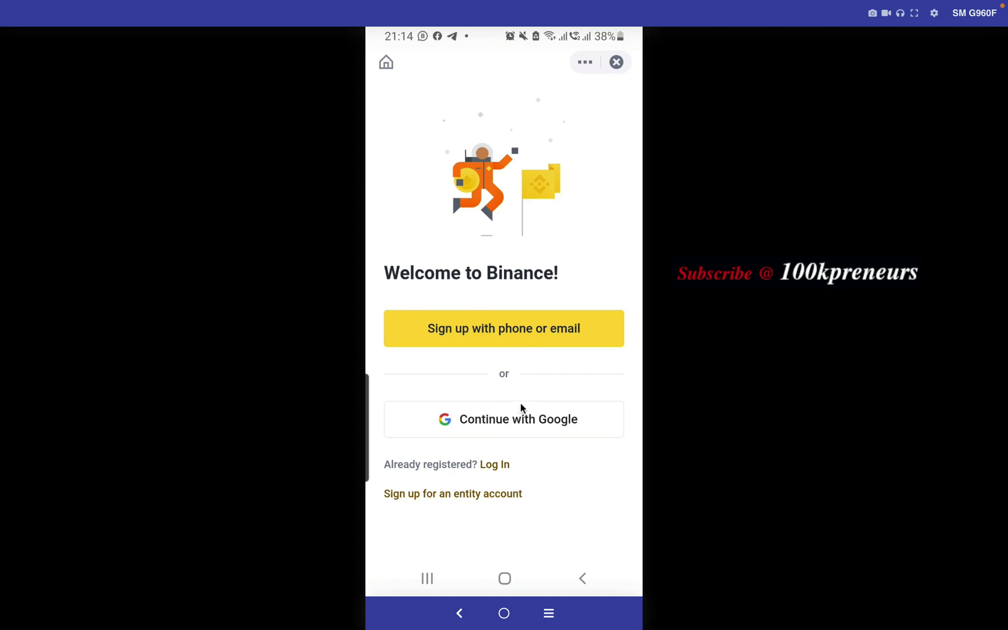
Start phone-or-email sign-up, try Phone Number, then settle on Email registration.
left_click(482, 332)
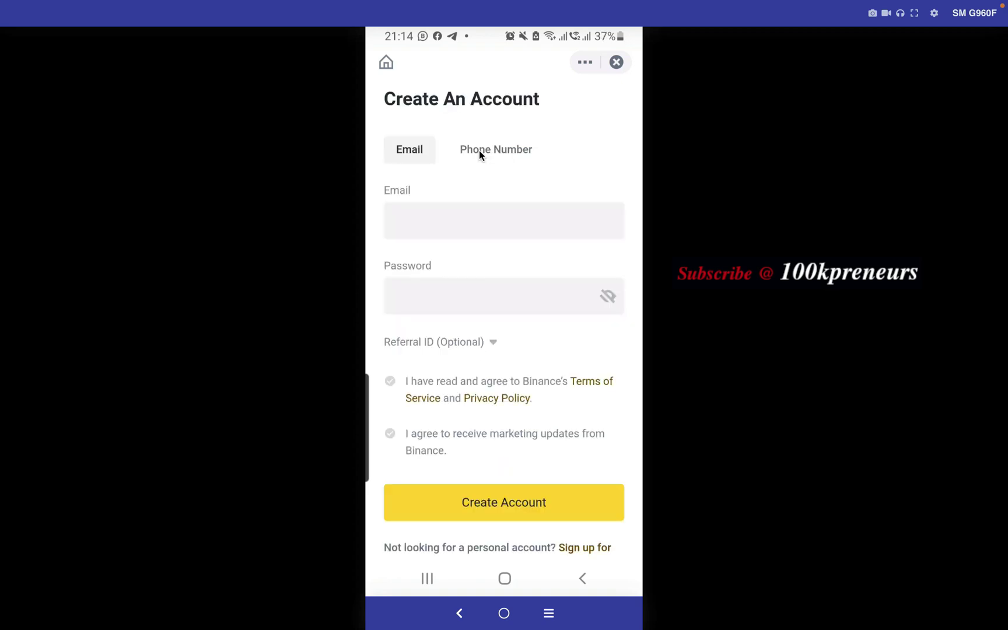
left_click(479, 149)
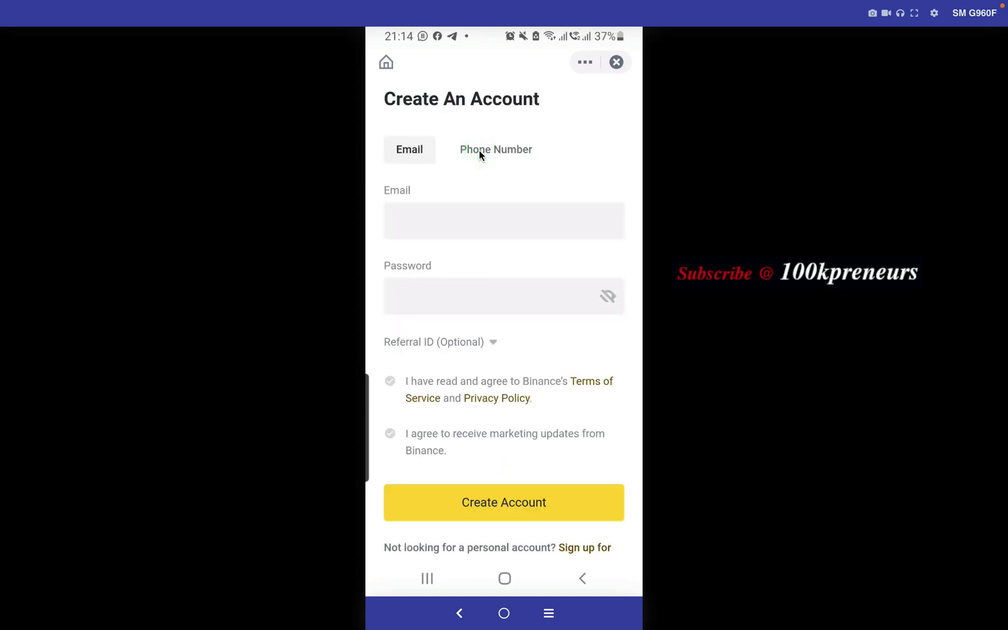
left_click(411, 150)
left_click(560, 8)
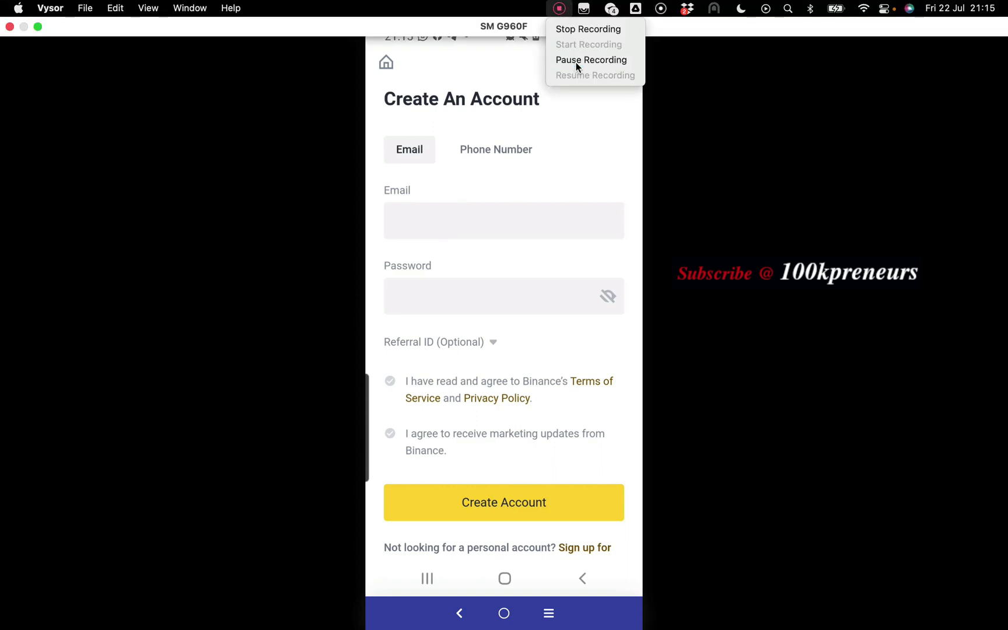
left_click(576, 61)
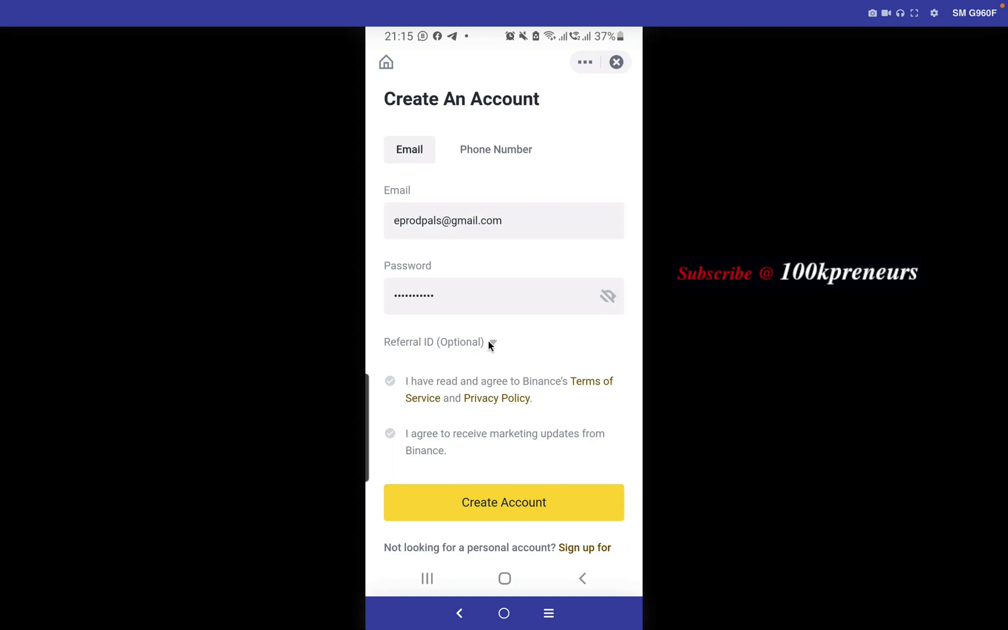
left_click(491, 343)
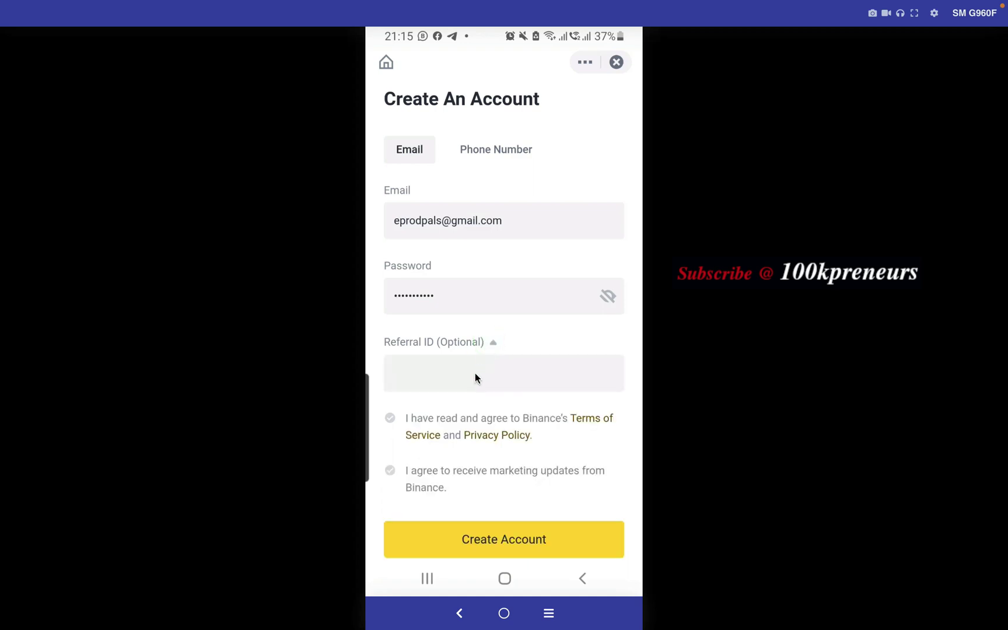
left_click(473, 374)
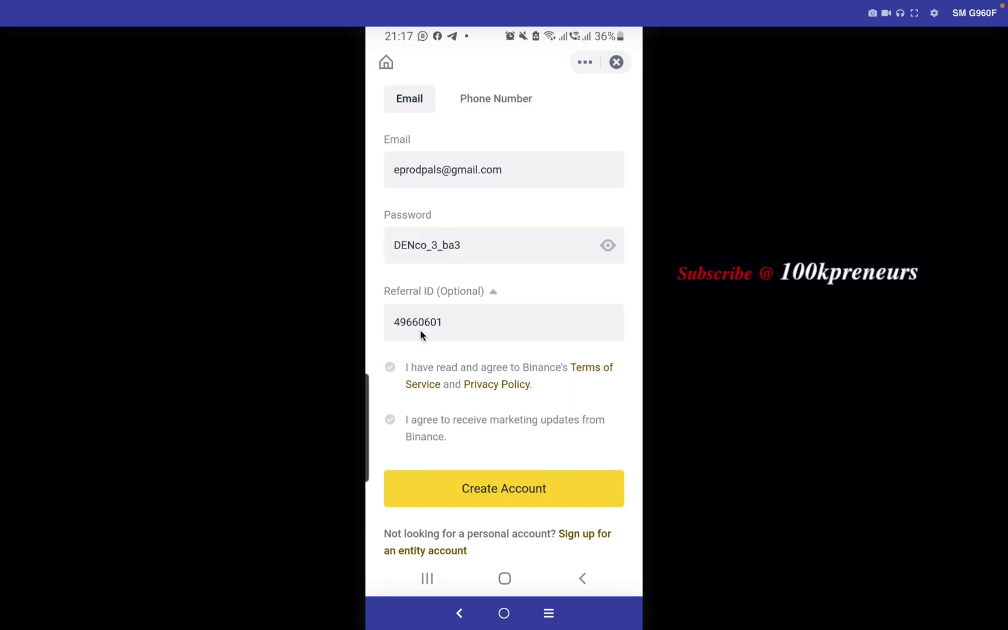
left_click(391, 368)
left_click(506, 488)
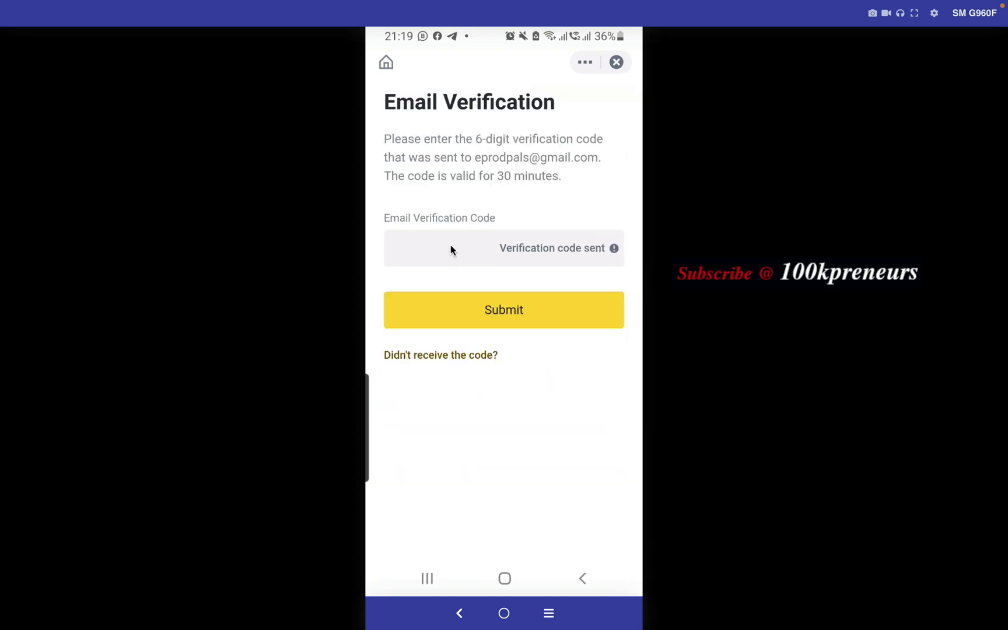
left_click(450, 245)
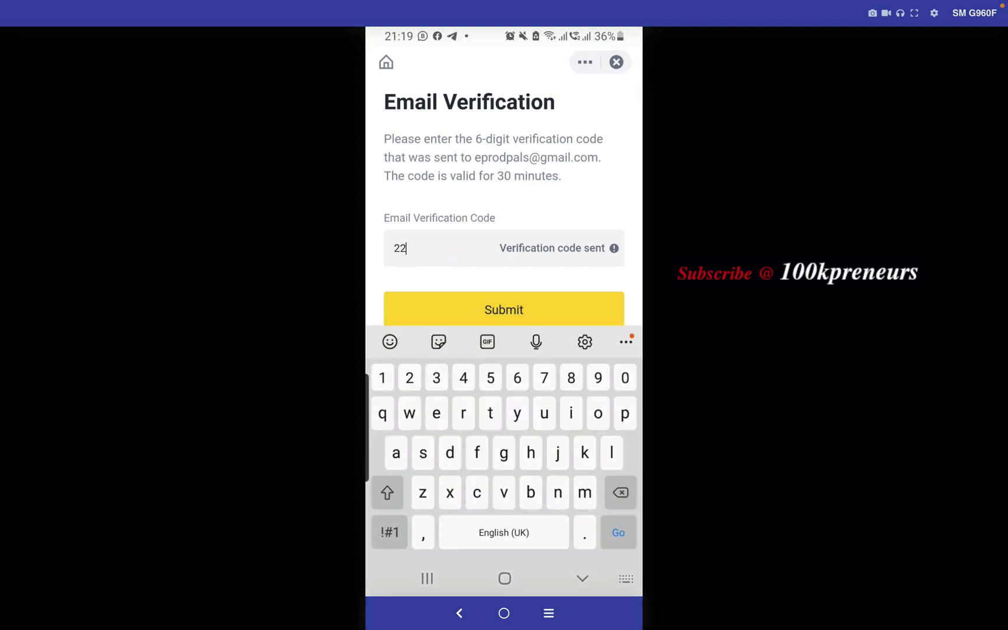
left_click(578, 580)
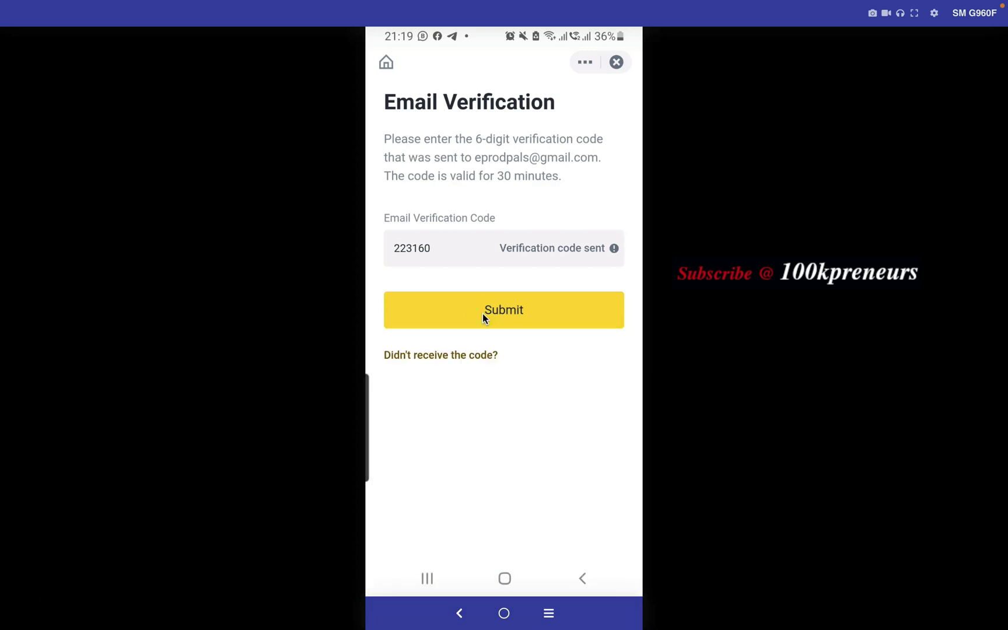
left_click(483, 316)
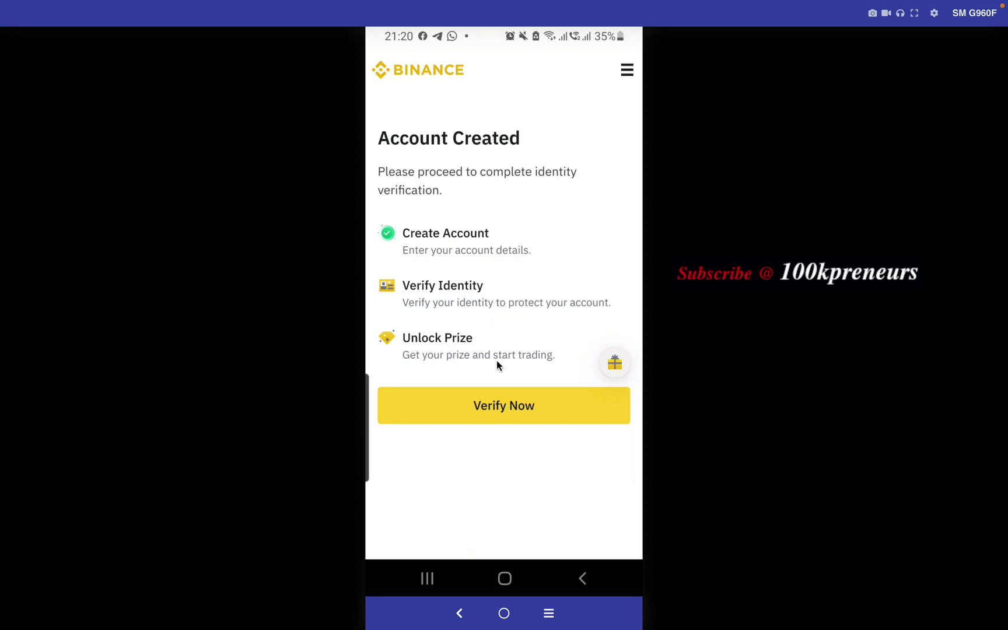
Begin identity verification via Verify Now, reaching the country of residence page.
left_click(506, 410)
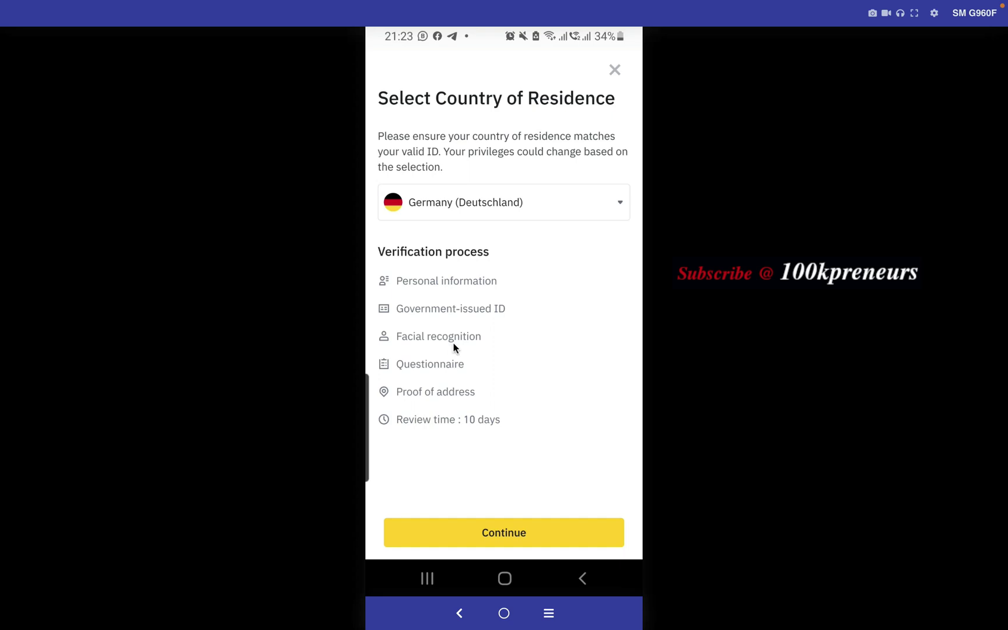
Set the country of residence to Nigeria and continue to personal information.
left_click(601, 204)
type("nig")
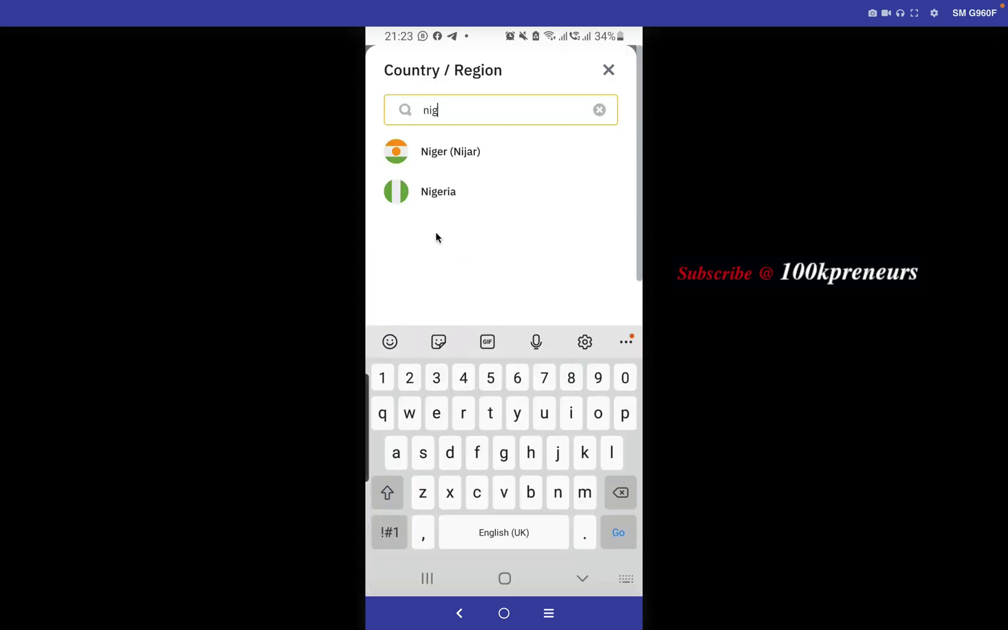
left_click(452, 192)
left_click(498, 532)
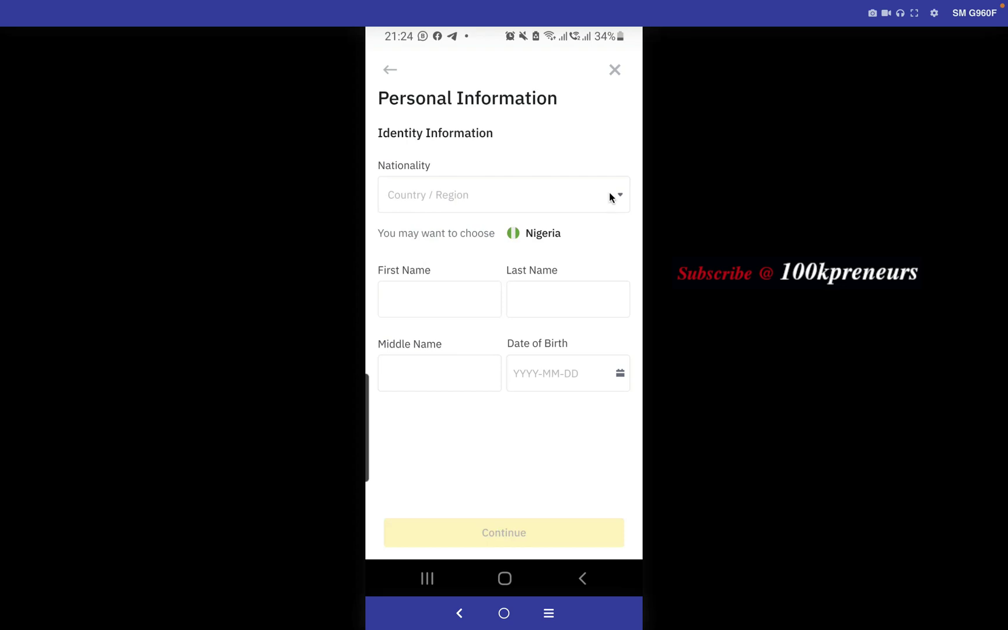
Choose Nigeria as nationality and fill in name and date of birth.
left_click(610, 196)
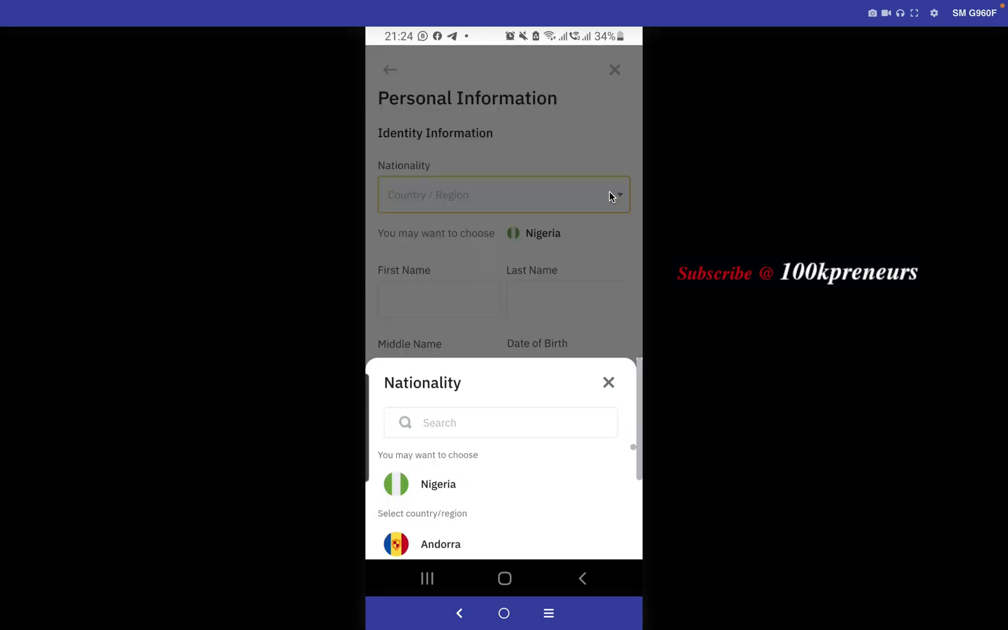
left_click(611, 250)
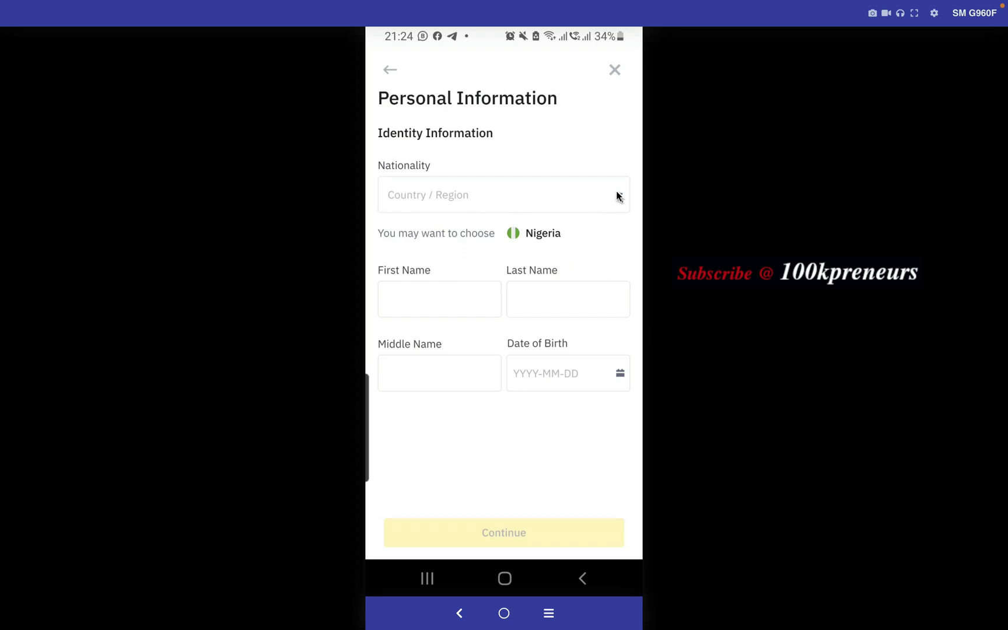
left_click(542, 233)
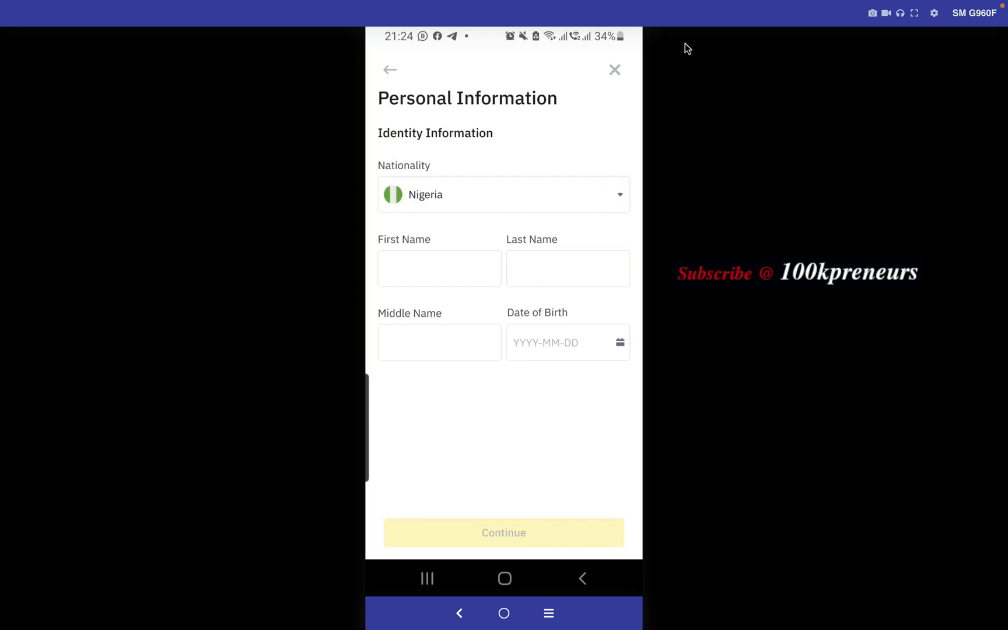
left_click(558, 11)
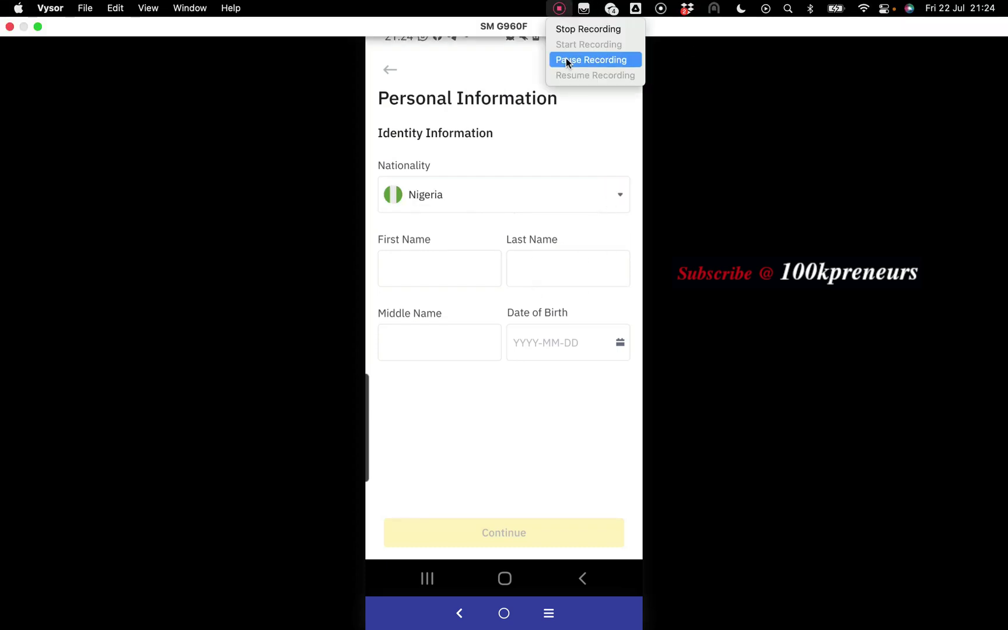
left_click(566, 58)
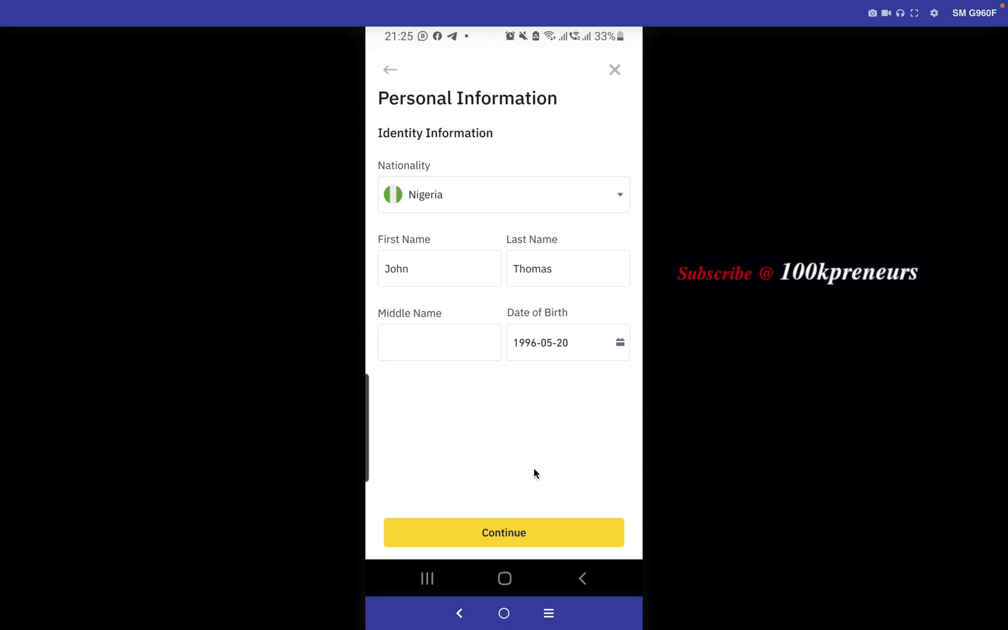
Submit personal and Lagos address details, then choose BVN as the identity document.
left_click(508, 539)
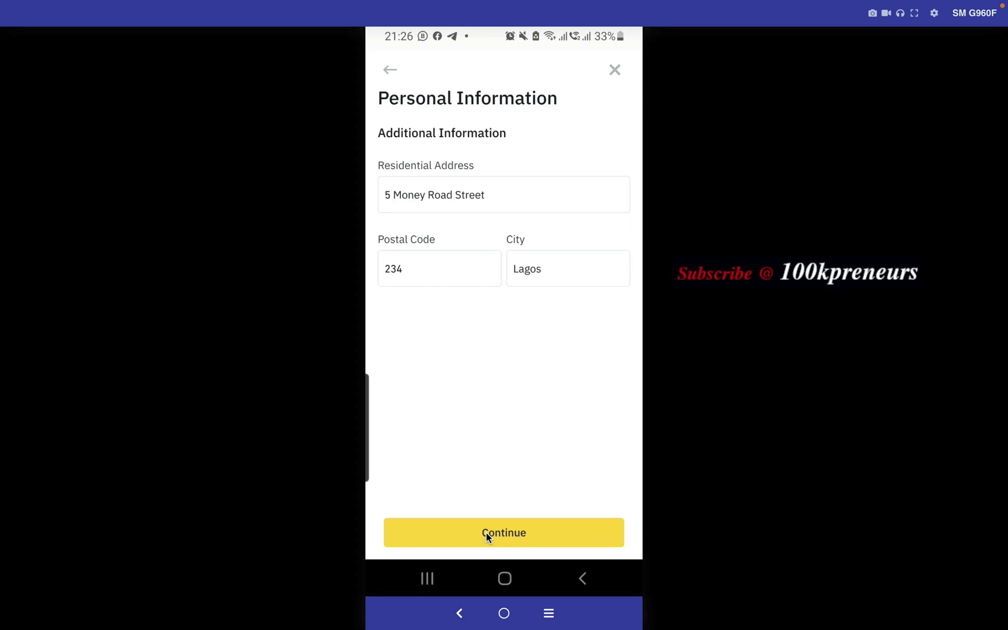
left_click(488, 537)
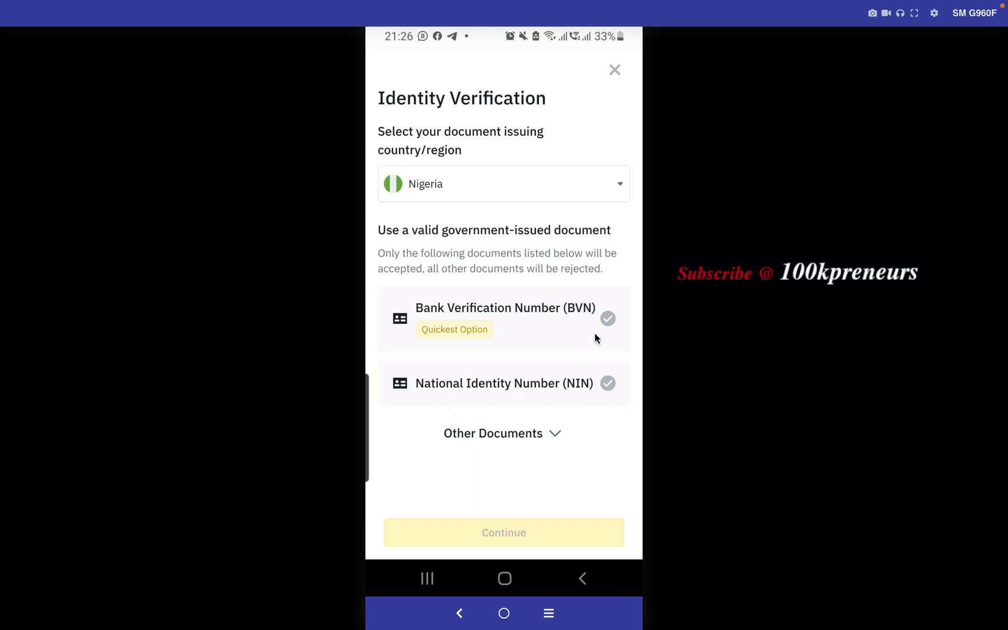
left_click(607, 318)
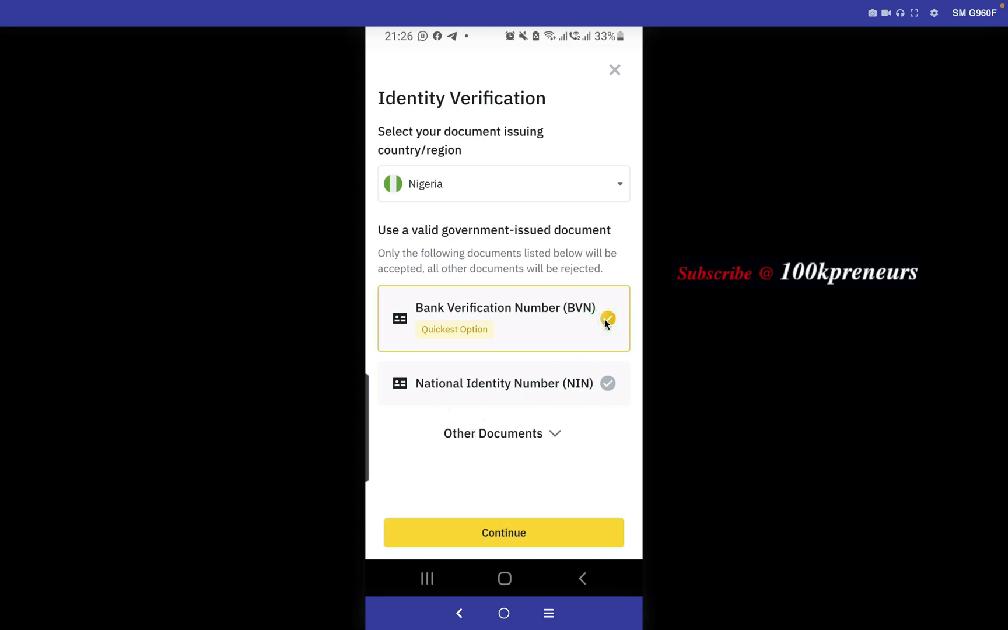
left_click(509, 533)
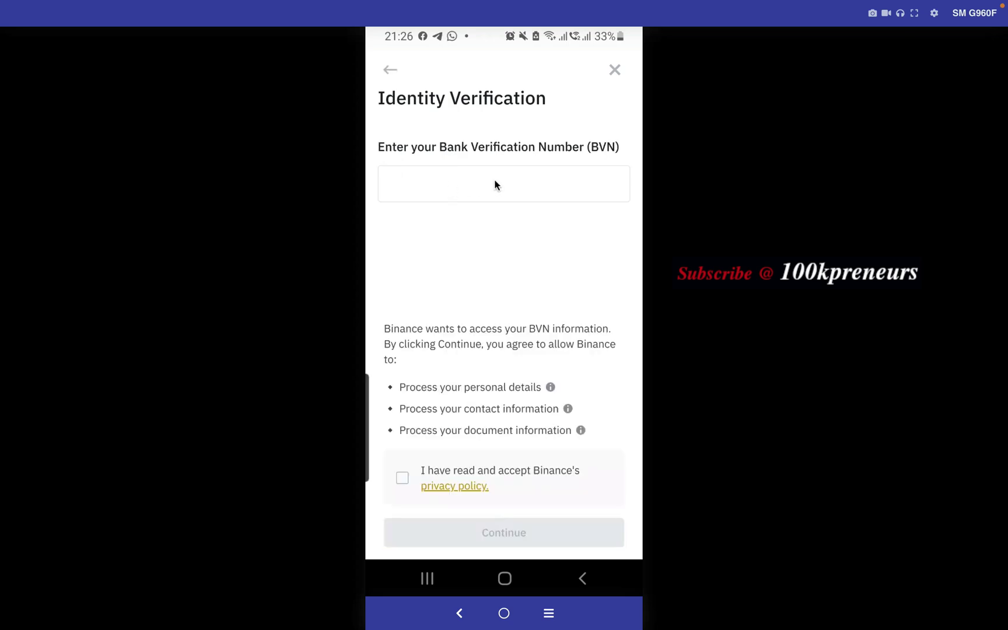
Accept the privacy policy permitting Binance to check the BVN.
left_click(402, 479)
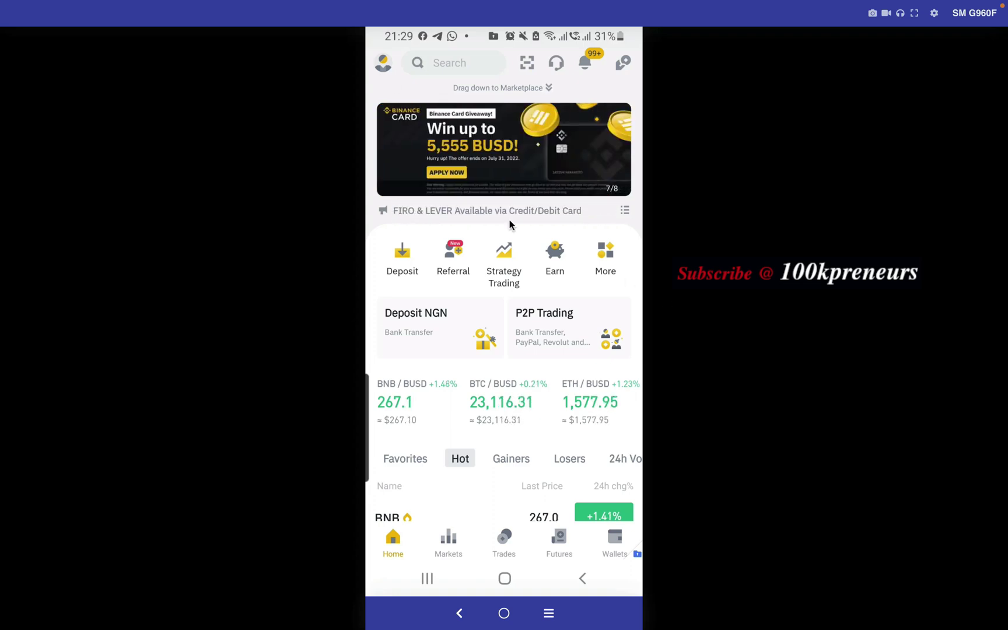
From the profile, view Verified Plus status in Verification Center, then return home.
left_click(381, 63)
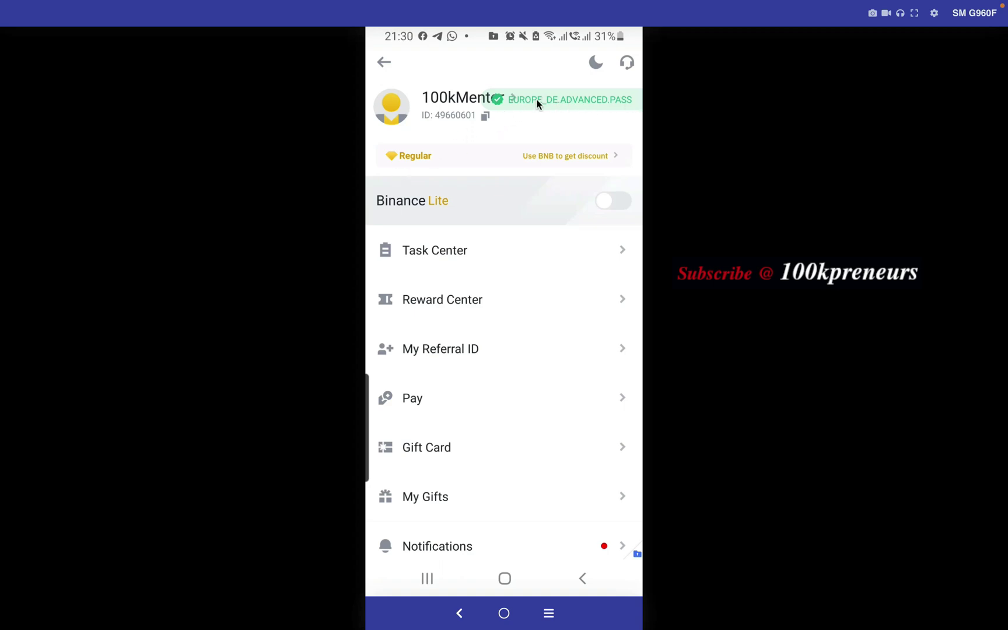
left_click(496, 99)
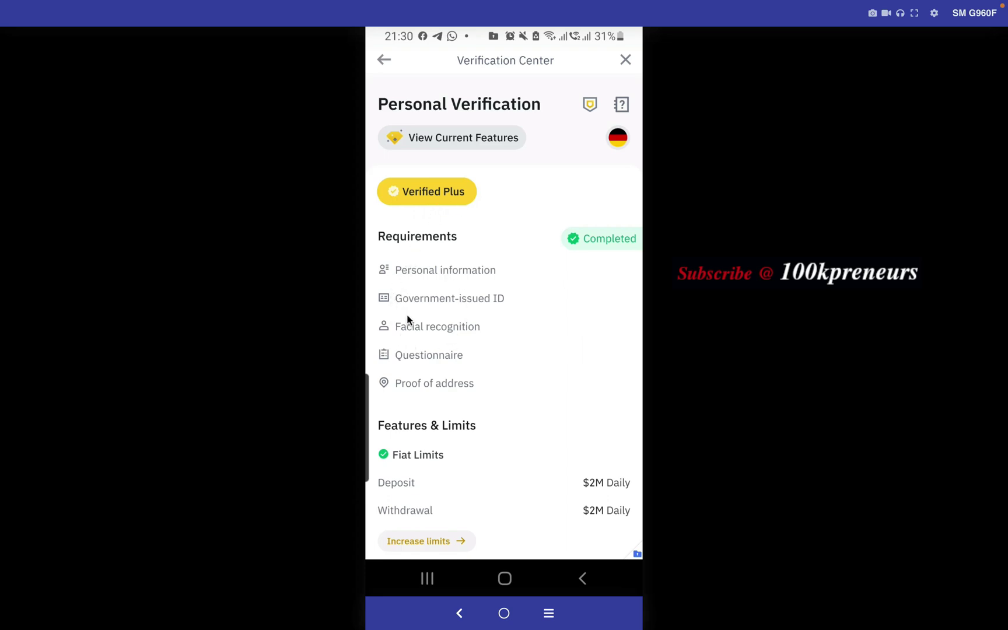
left_click(380, 59)
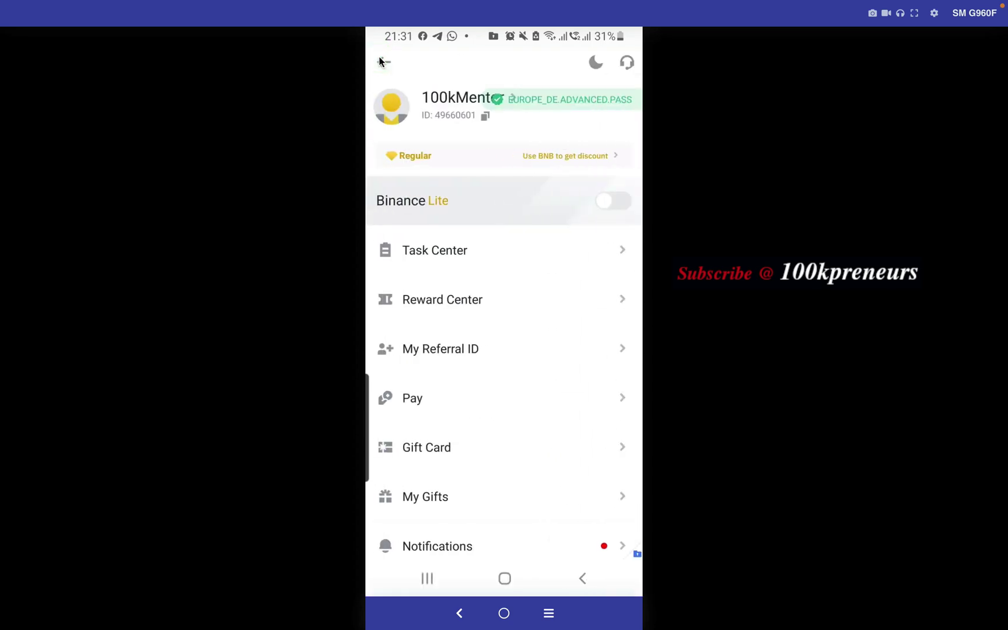
left_click(380, 61)
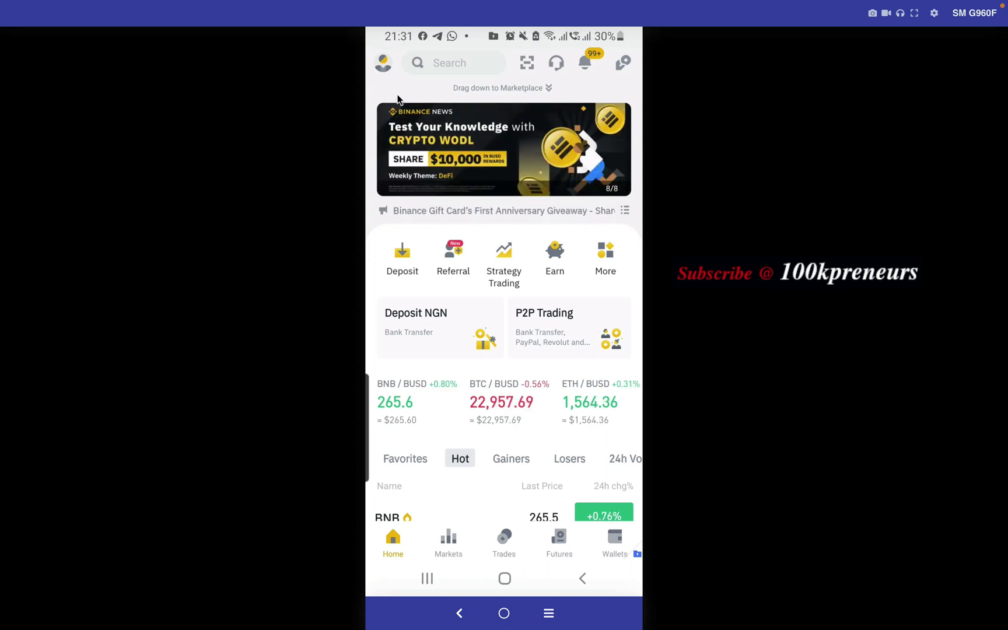
Turn Binance Lite on from the profile, dismiss the scam warning, then turn it back off.
left_click(383, 64)
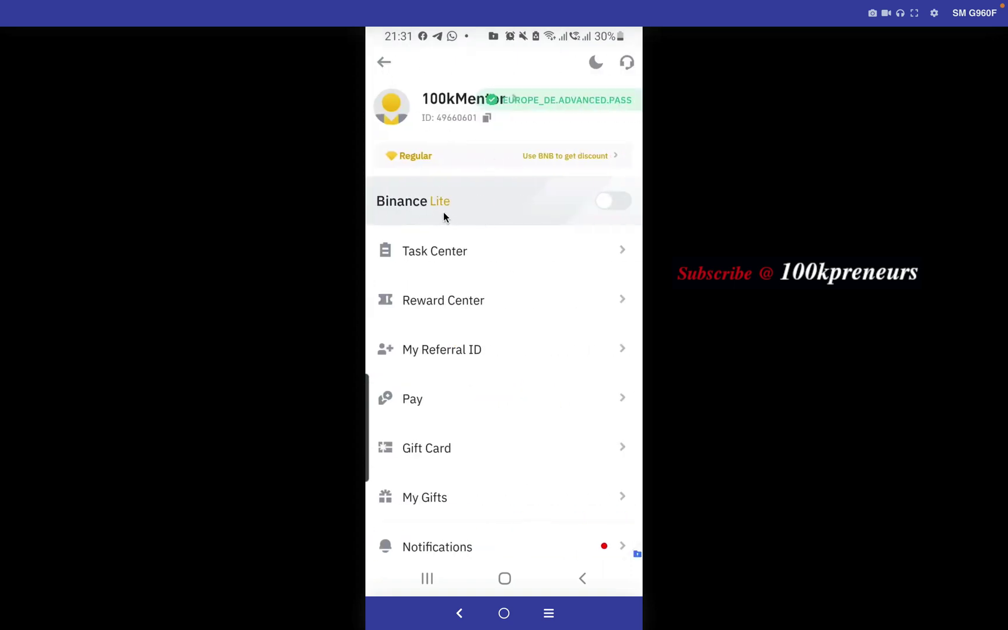
left_click(605, 204)
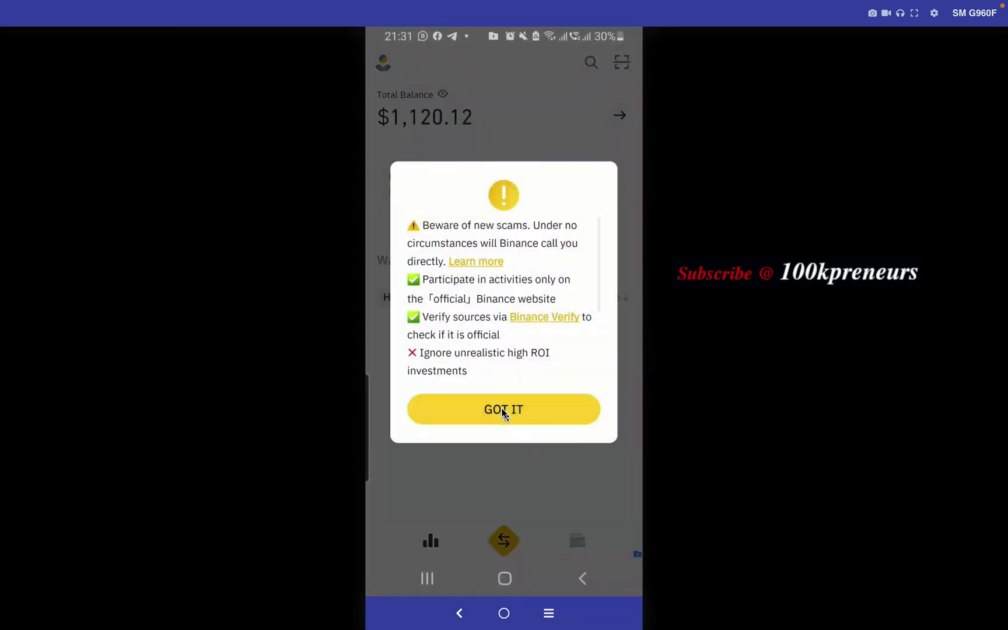
left_click(503, 411)
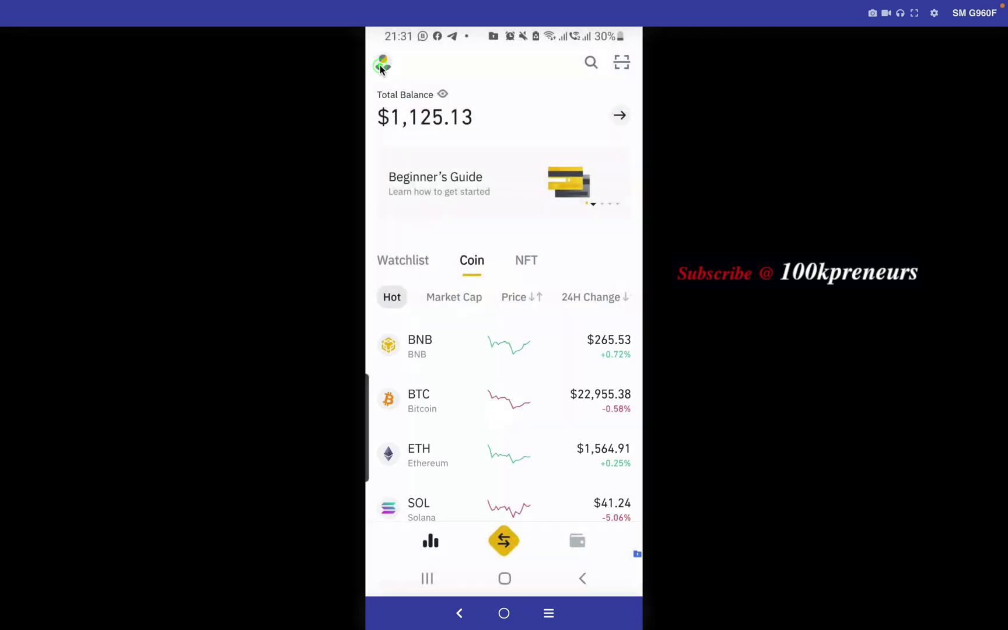
left_click(381, 66)
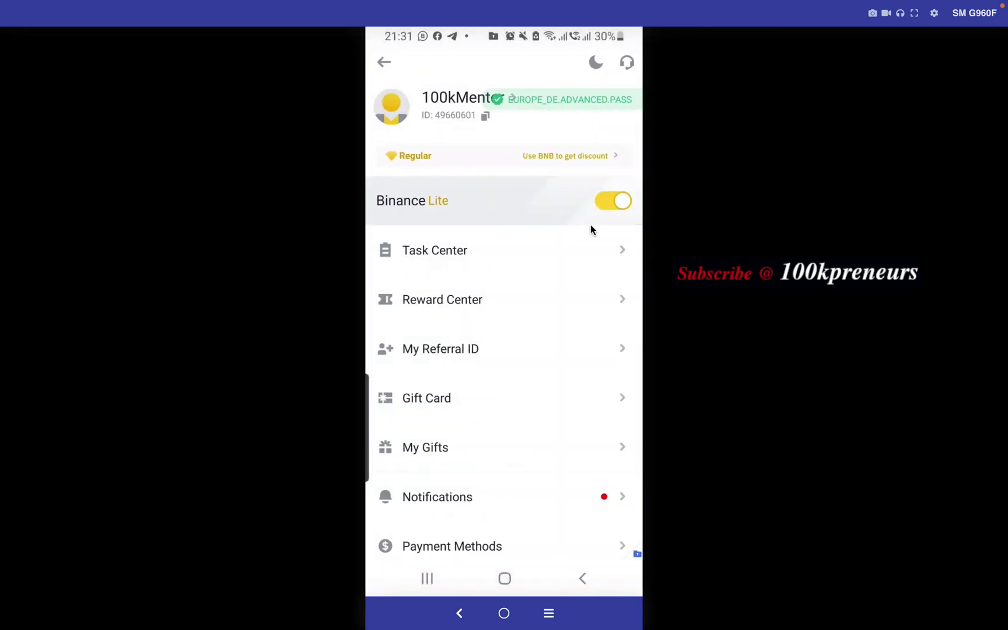
left_click(613, 202)
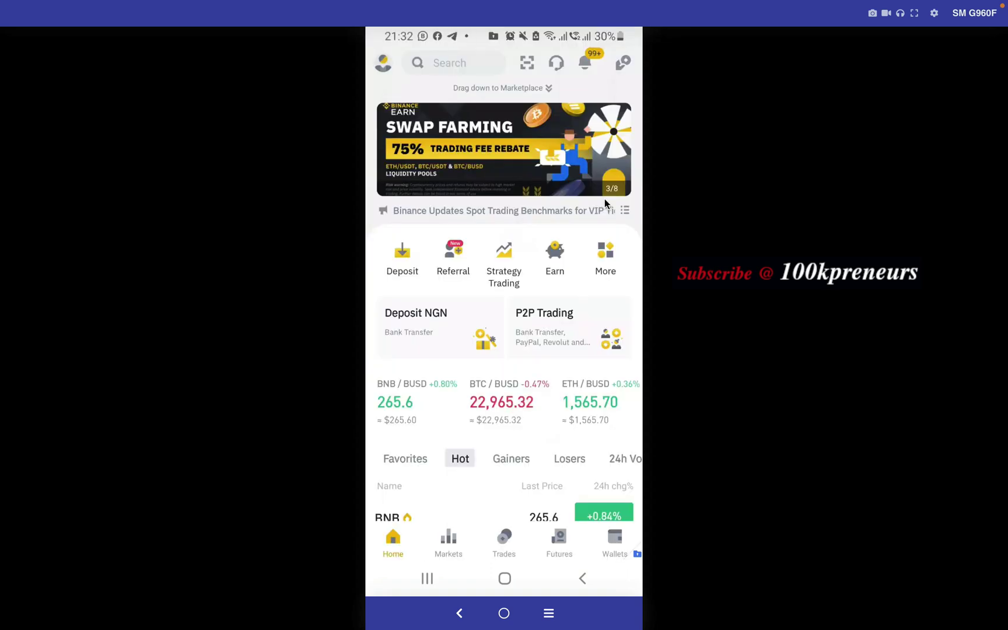